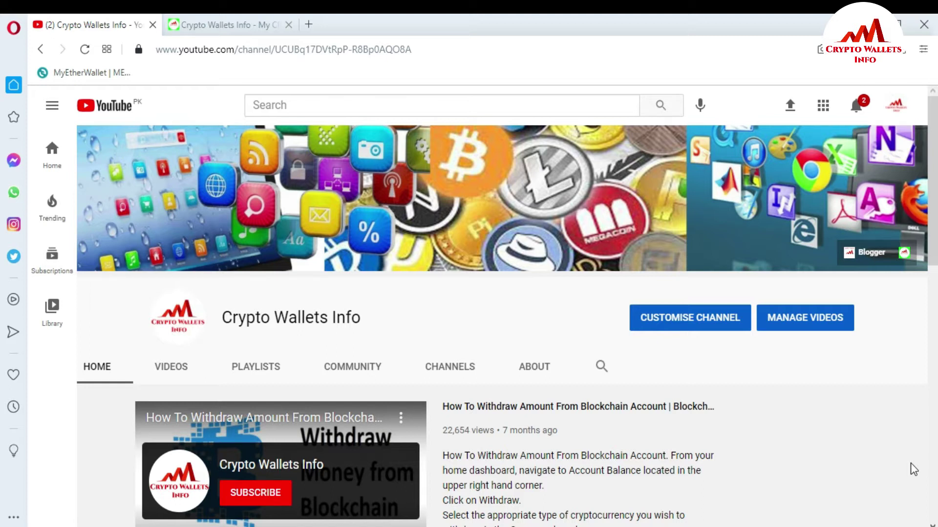
# Switch to Chrome, look through the wallets in the MEW CX extension, and open its full My Wallet page.
pyautogui.click(238, 21)
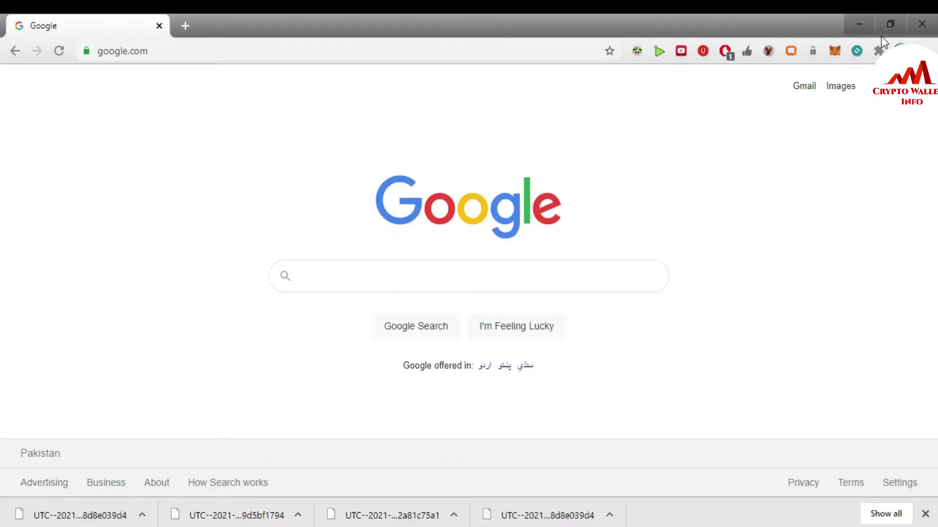
pyautogui.click(856, 51)
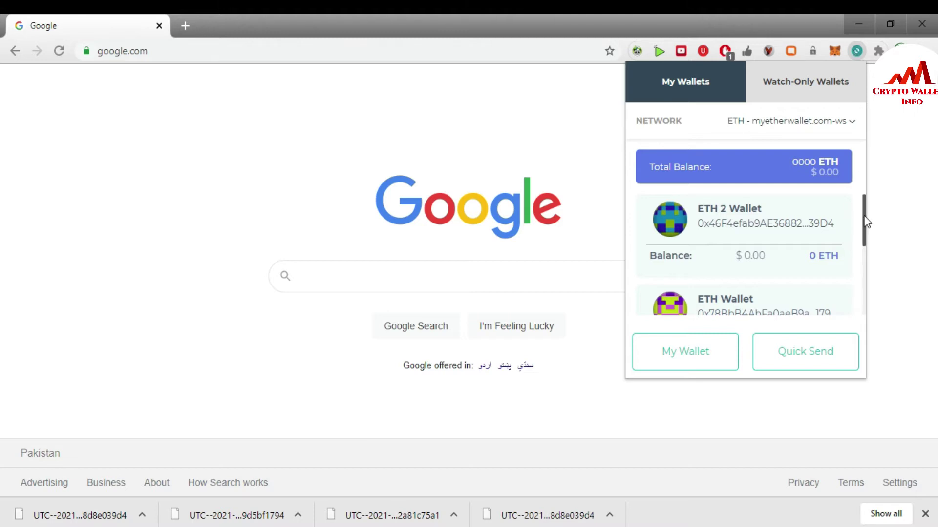
pyautogui.moveTo(864, 216); pyautogui.dragTo(853, 296)
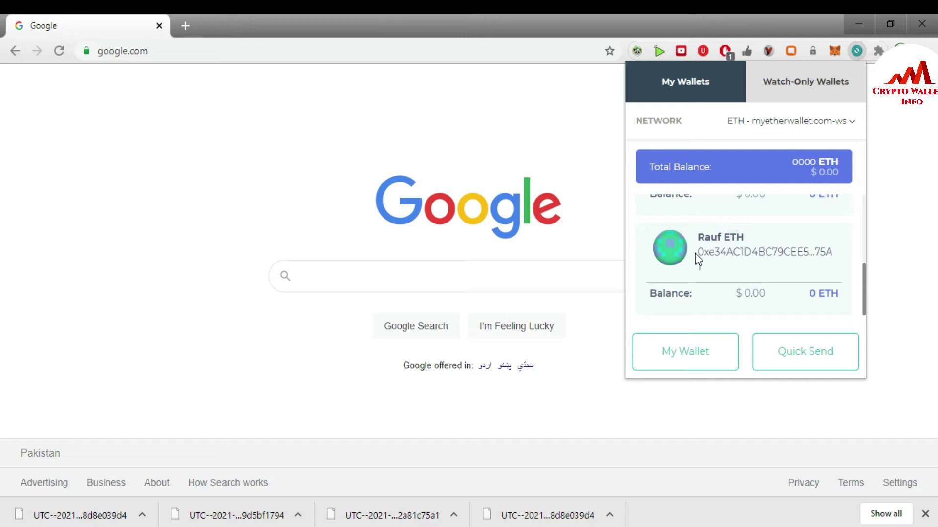
pyautogui.moveTo(708, 267); pyautogui.dragTo(700, 259)
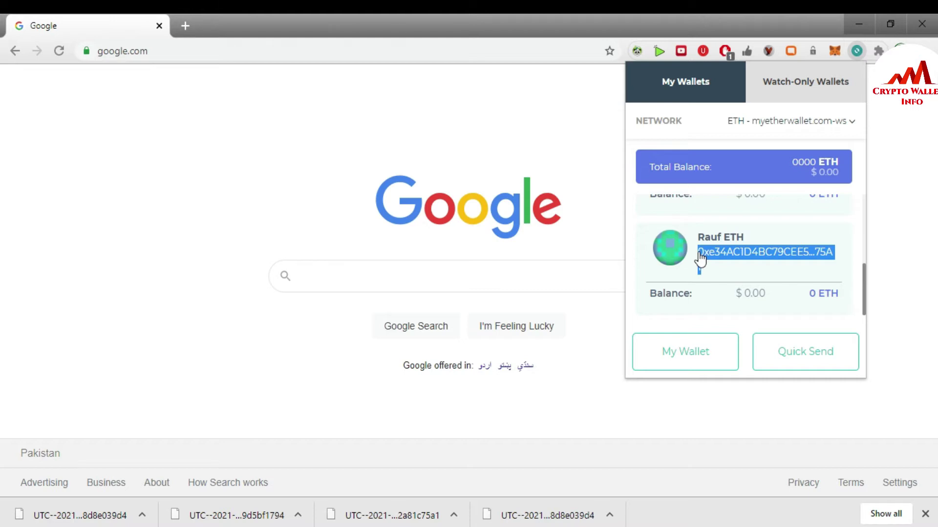
pyautogui.click(680, 358)
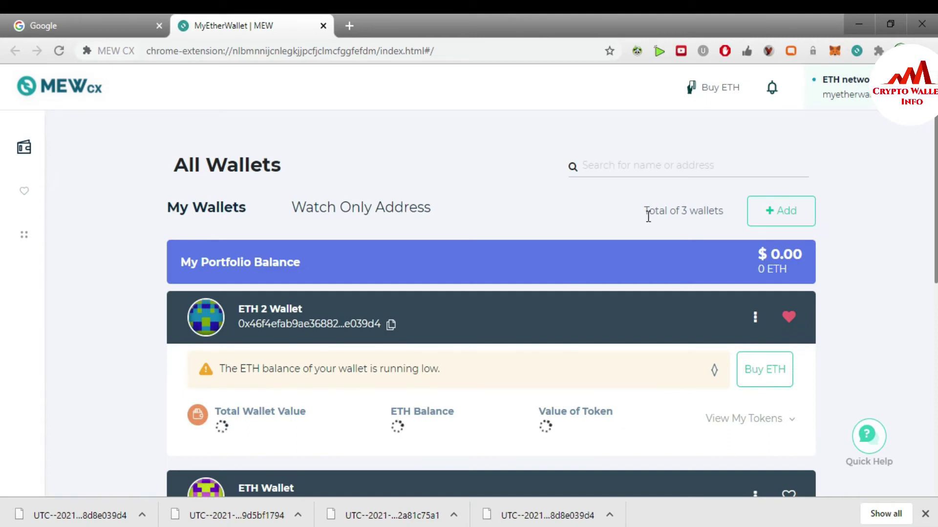
# Review the list of wallets and choose to view the info of the last wallet listed.
pyautogui.moveTo(644, 211); pyautogui.dragTo(728, 215)
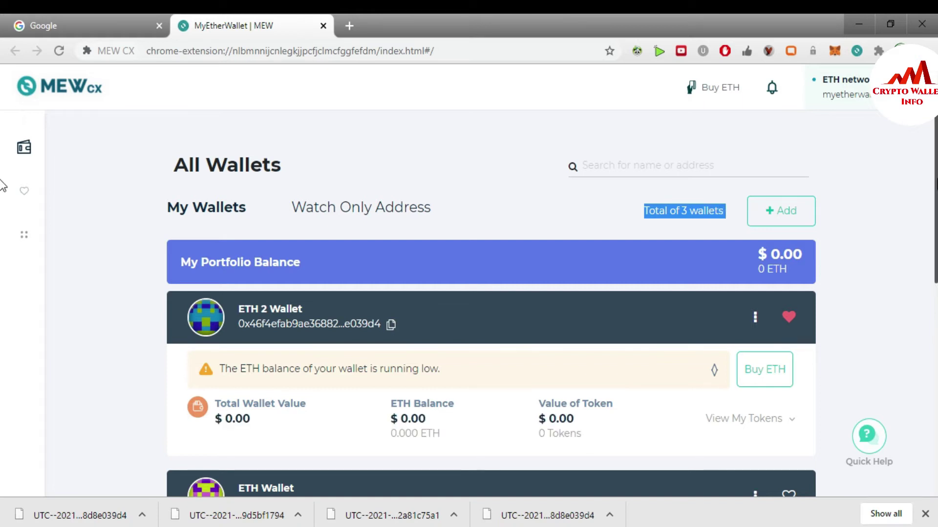
pyautogui.scroll(-3, 3, 185)
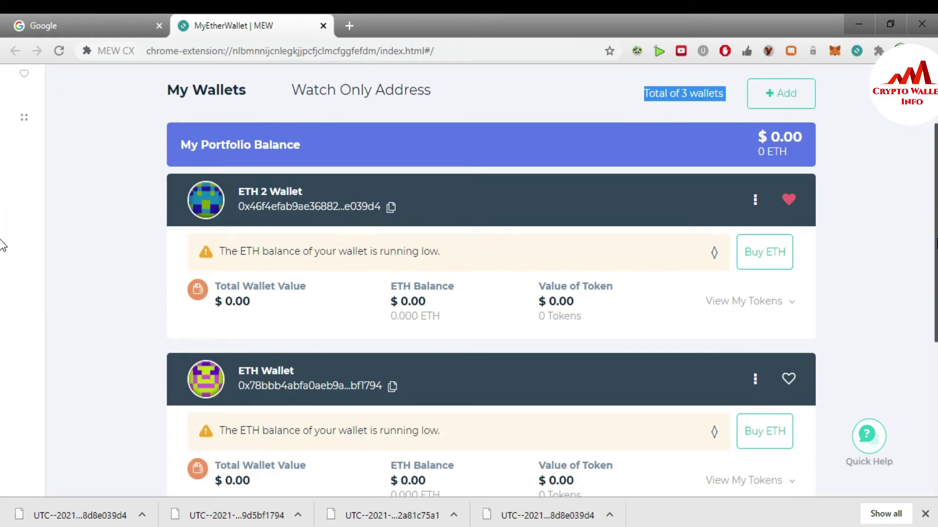
pyautogui.scroll(-2, 3, 245)
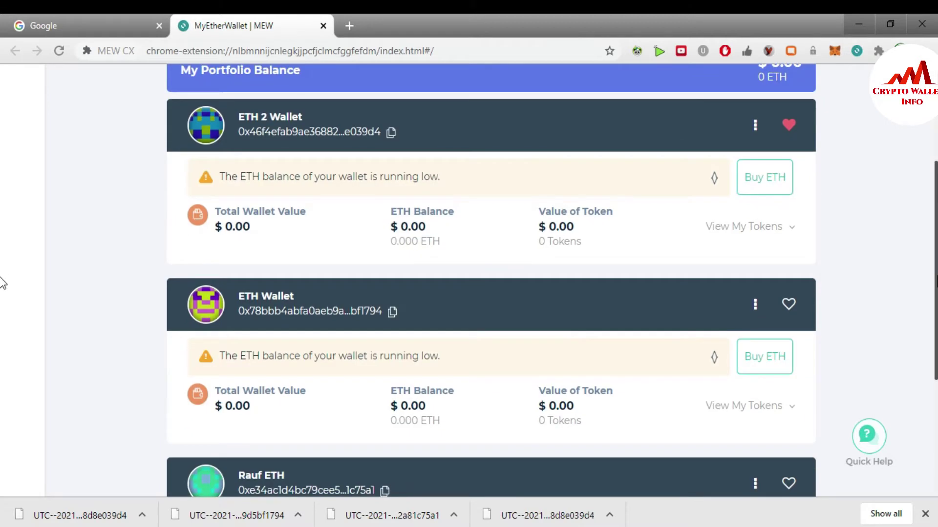
pyautogui.scroll(-2, 3, 289)
pyautogui.scroll(-2, 2, 342)
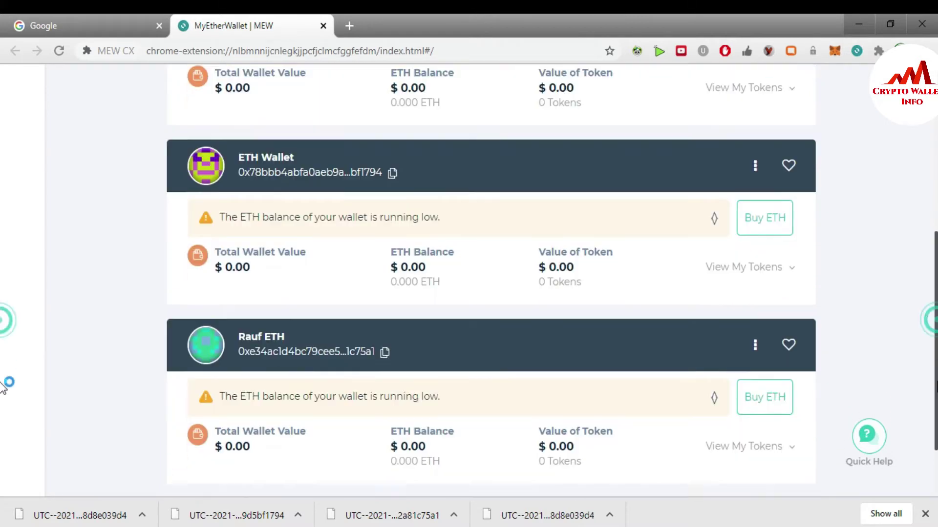
pyautogui.scroll(-2, 3, 391)
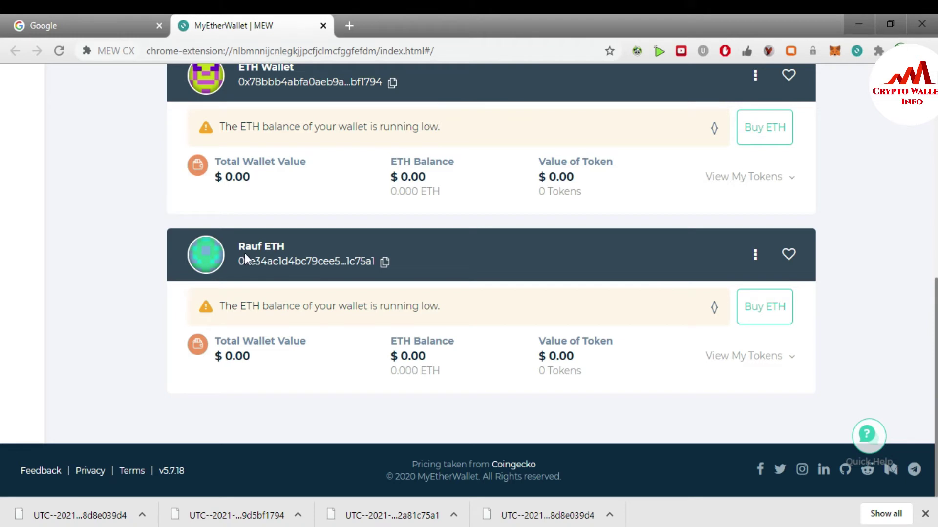
pyautogui.moveTo(238, 245); pyautogui.dragTo(286, 247)
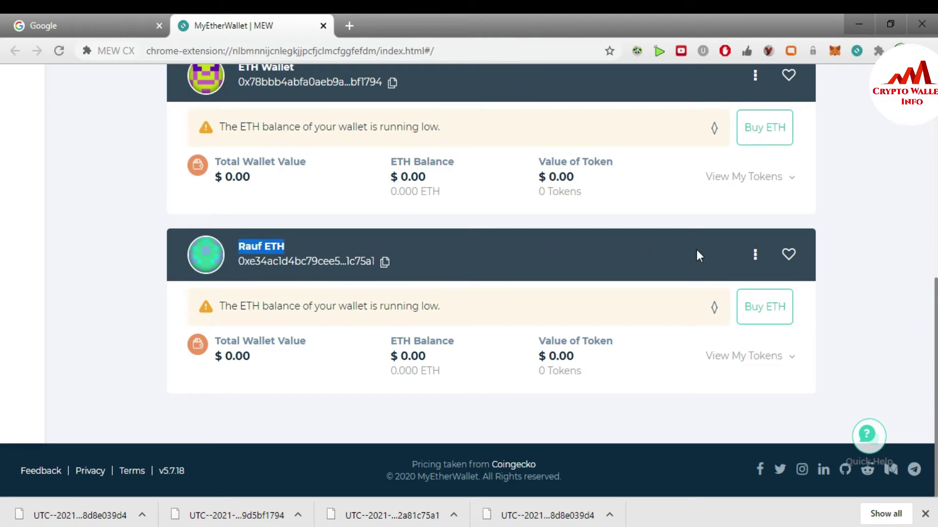
pyautogui.click(755, 256)
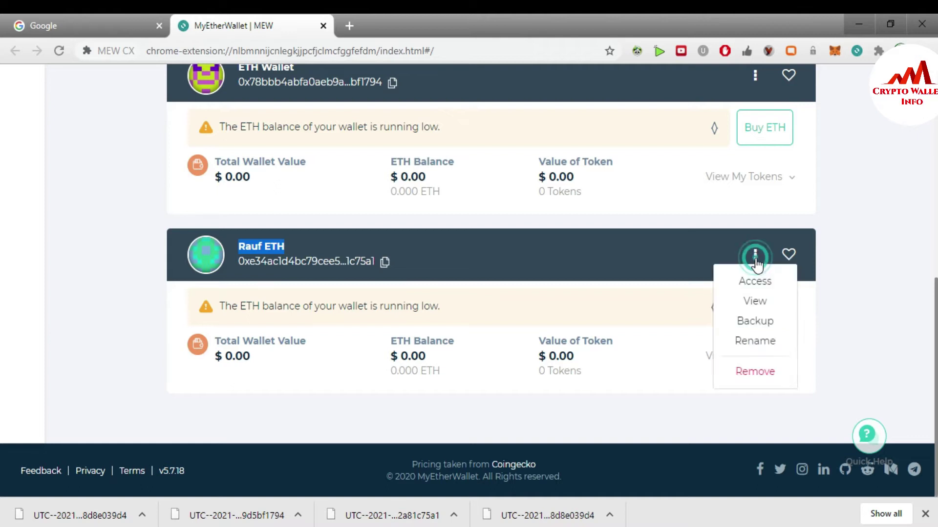
pyautogui.click(759, 306)
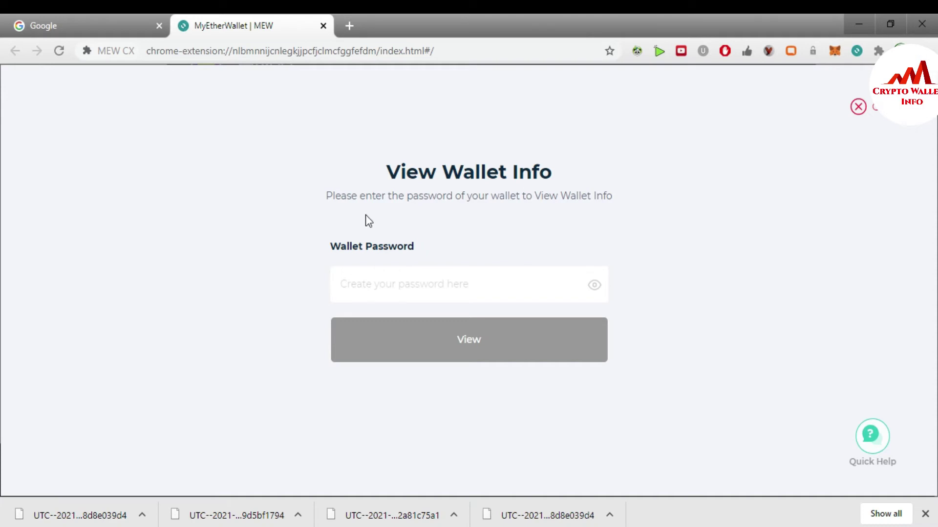
# Enter the wallet password and open the wallet's detail view.
pyautogui.click(418, 281)
pyautogui.write('•••••••')
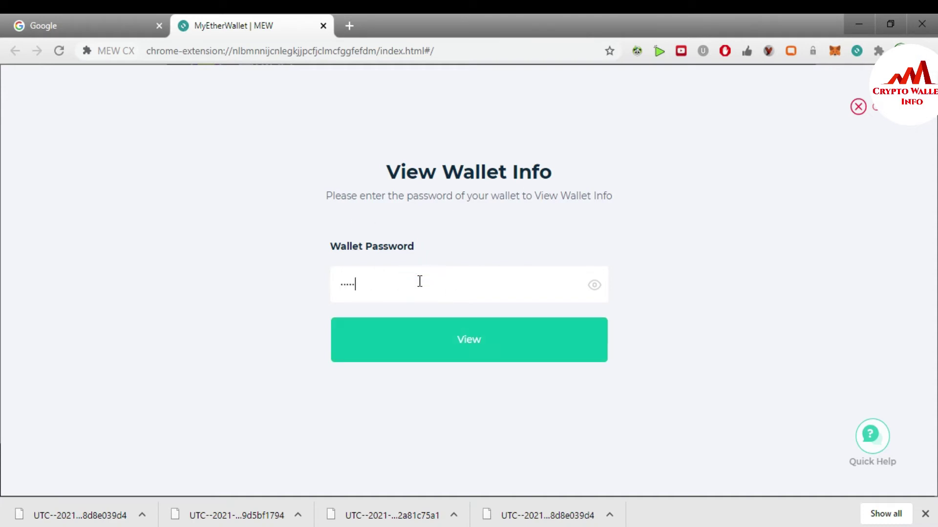
pyautogui.write('•••••••')
pyautogui.click(481, 350)
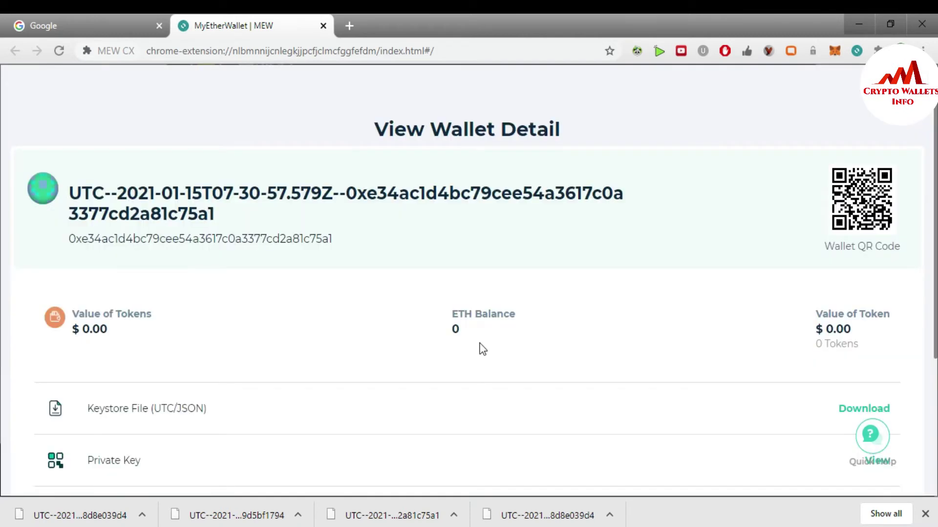
# Examine the wallet's address and detail options, and display its private key with the key text selected.
pyautogui.moveTo(334, 239); pyautogui.dragTo(68, 240)
pyautogui.click(40, 256)
pyautogui.moveTo(333, 239); pyautogui.dragTo(77, 230)
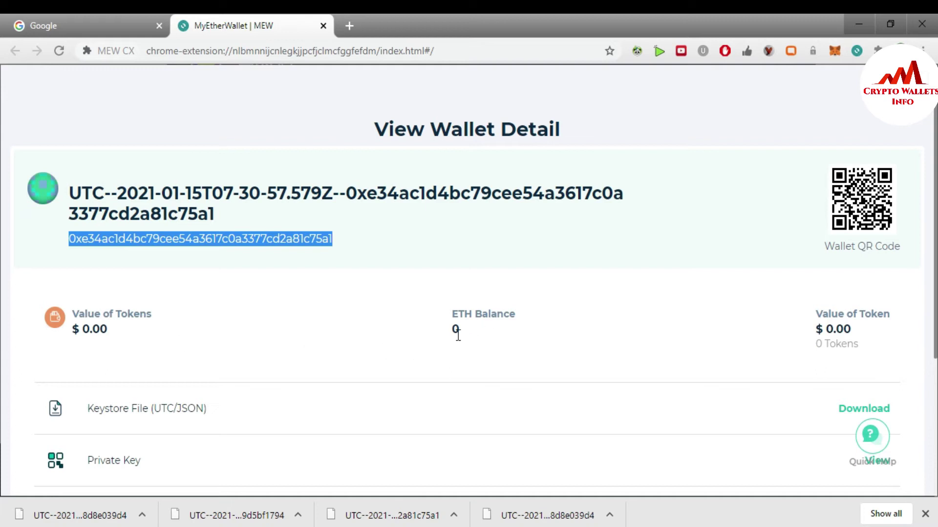
pyautogui.click(2, 332)
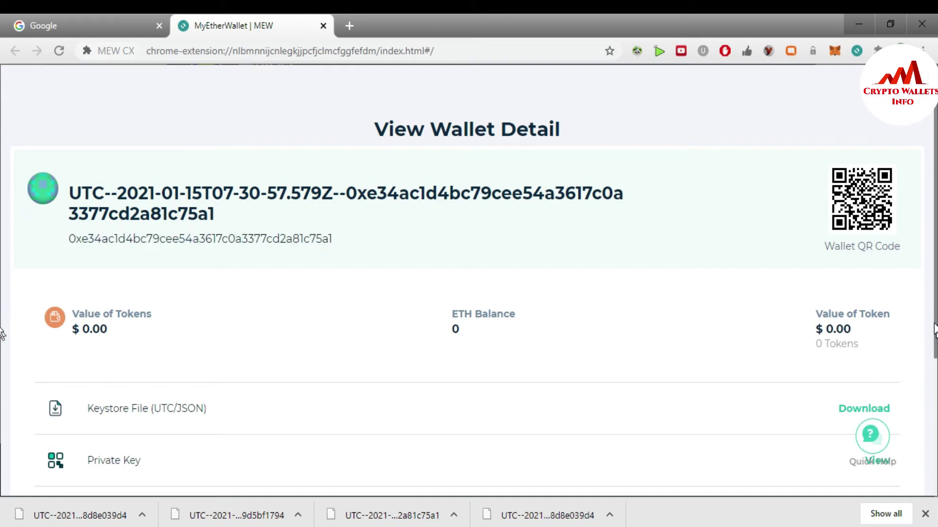
pyautogui.scroll(-1, 3, 342)
pyautogui.scroll(-3, 2, 352)
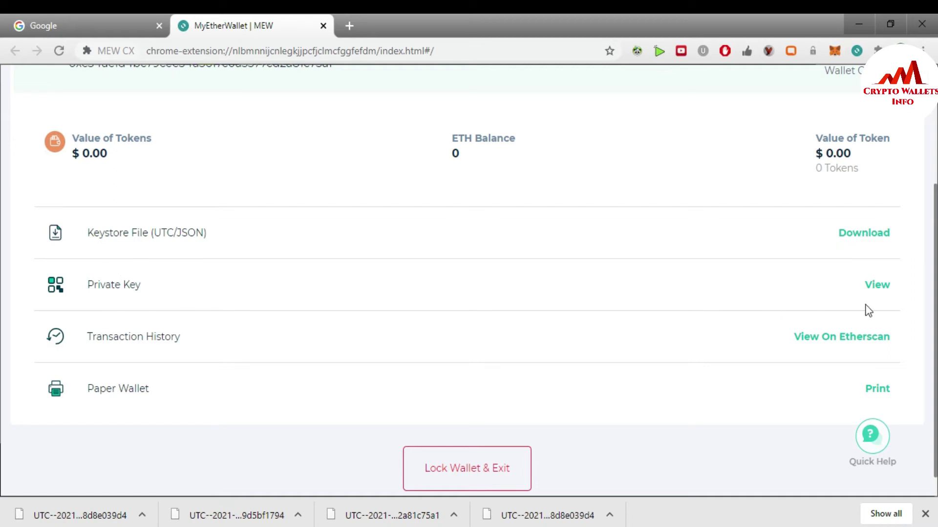
pyautogui.click(878, 287)
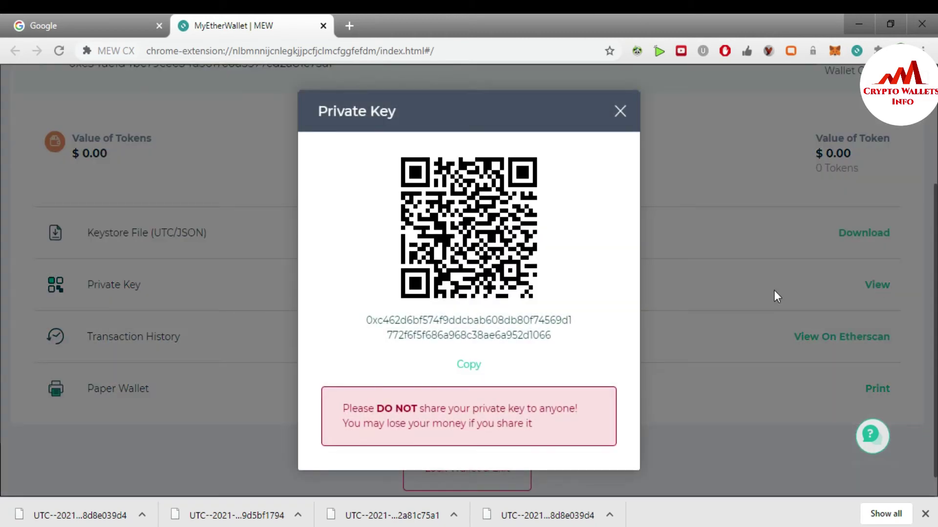
pyautogui.moveTo(551, 339); pyautogui.dragTo(369, 320)
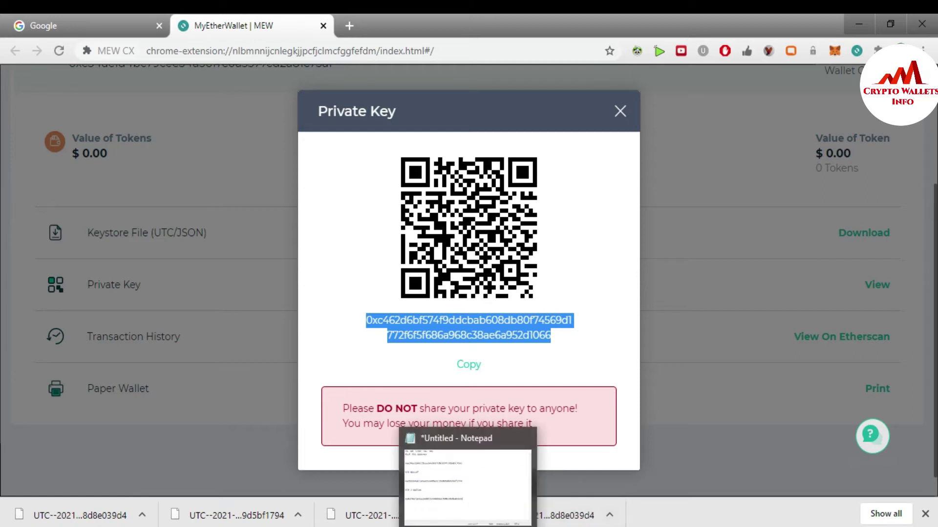
# Start a blank Notepad note headed with the wallet owner's name followed by "Ether Wallet Address", leaving an empty line below.
pyautogui.click(477, 518)
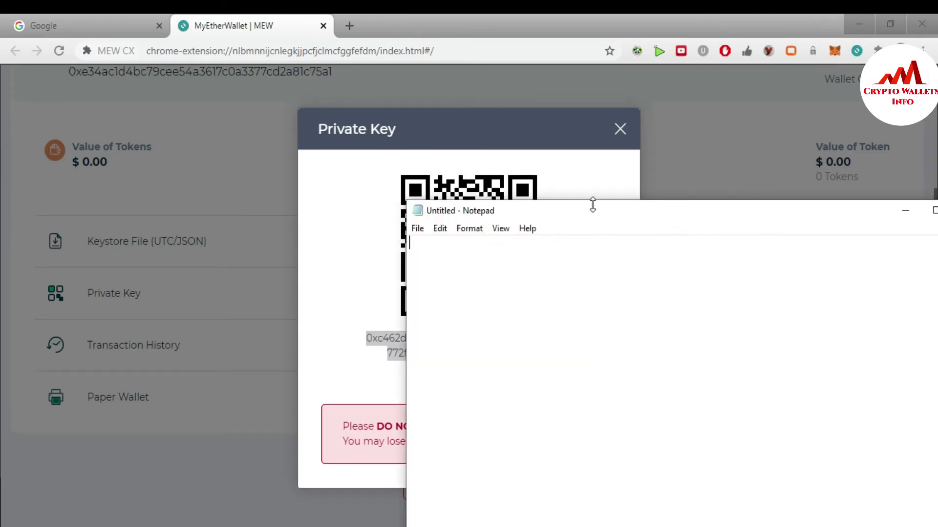
pyautogui.moveTo(595, 208); pyautogui.dragTo(467, 143)
pyautogui.write('R')
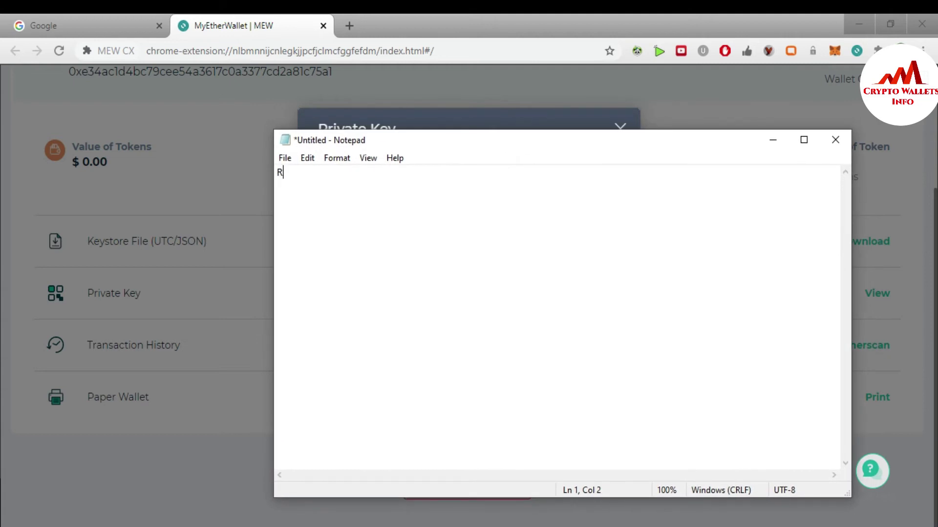
pyautogui.write('auf Ether Wallet Addres')
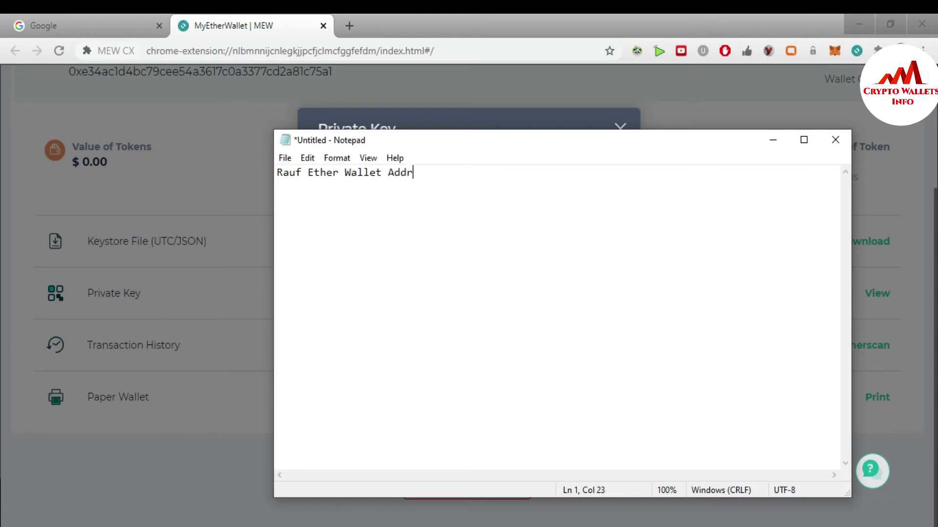
pyautogui.press('BackSpace')
pyautogui.press('BackSpace')
pyautogui.write('ss')
pyautogui.press('Return')
pyautogui.press('Return')
pyautogui.click(773, 140)
# Close the private key display, copy the wallet address from the details, and paste it under the heading in Notepad.
pyautogui.click(626, 130)
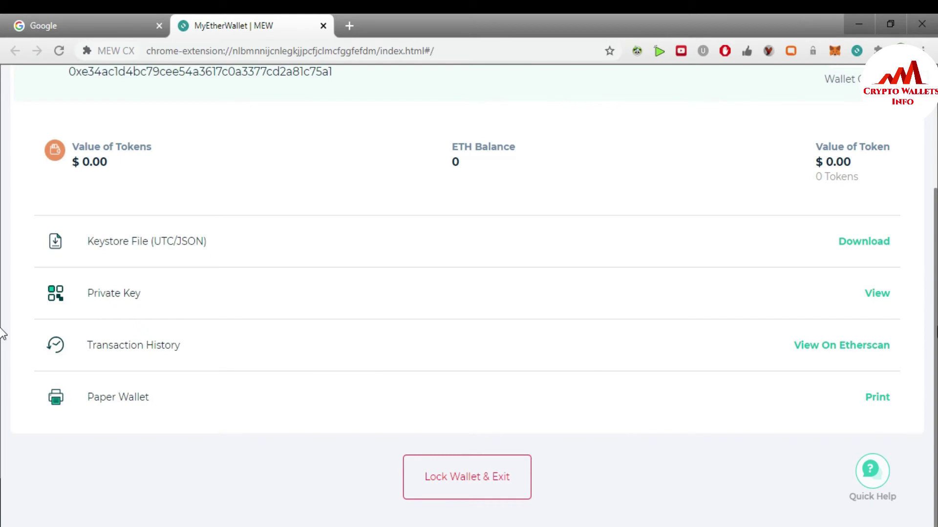
pyautogui.moveTo(4, 335); pyautogui.dragTo(3, 282)
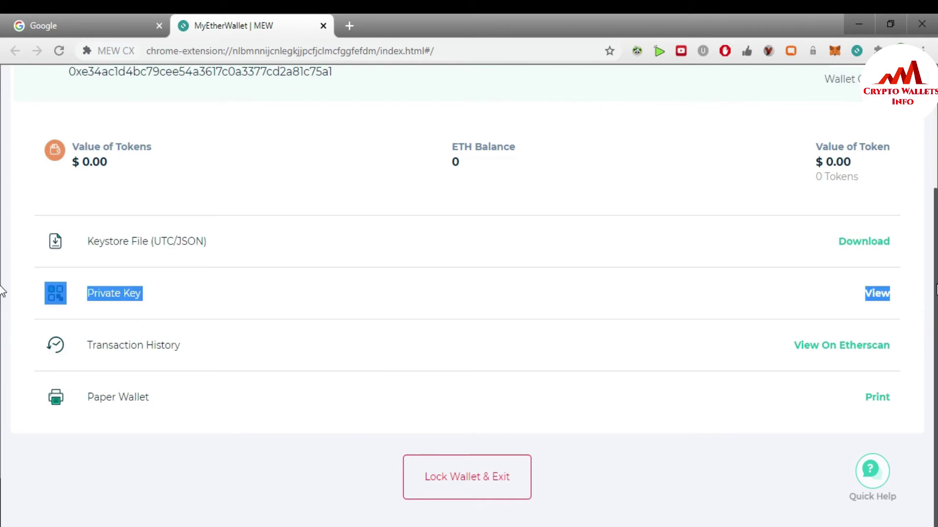
pyautogui.scroll(2, 317, 156)
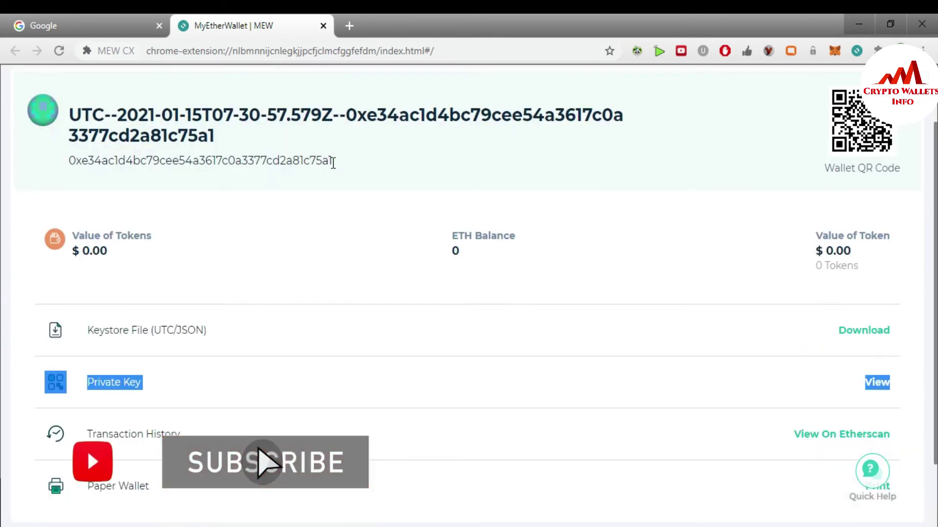
pyautogui.moveTo(334, 161); pyautogui.dragTo(68, 161)
pyautogui.hotkey('ctrl', 'c')
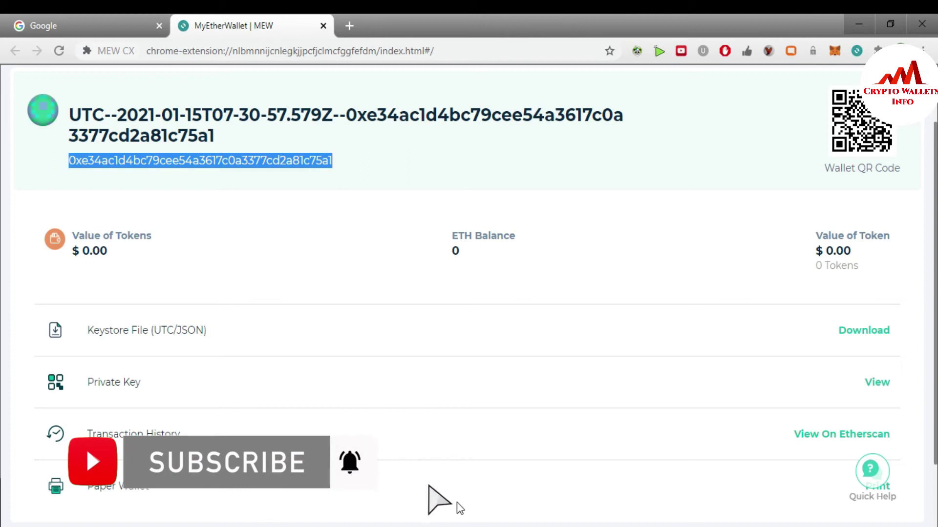
pyautogui.hotkey('alt', 'Tab')
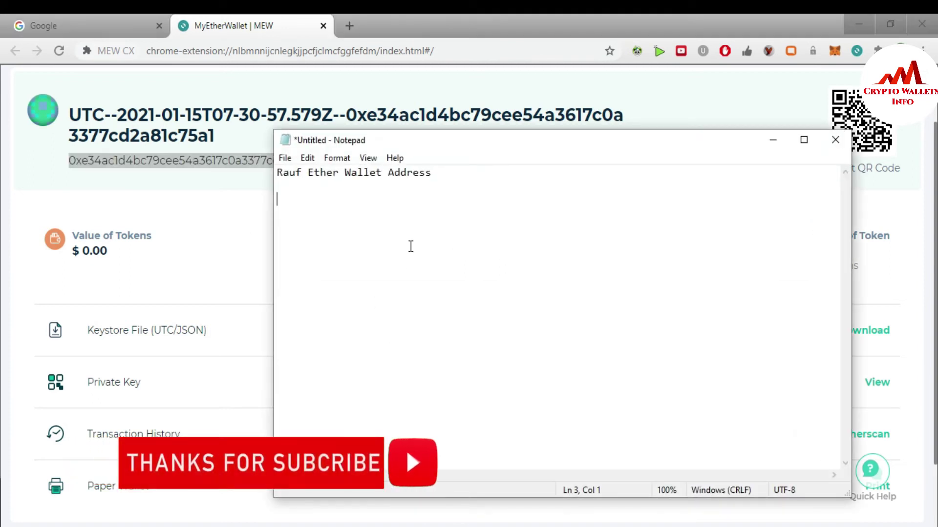
pyautogui.hotkey('ctrl', 'v')
# Add a "Private Key" heading below the wallet address in the note, with blank lines after it.
pyautogui.press('Return')
pyautogui.press('Return')
pyautogui.press('Return')
pyautogui.write('Private')
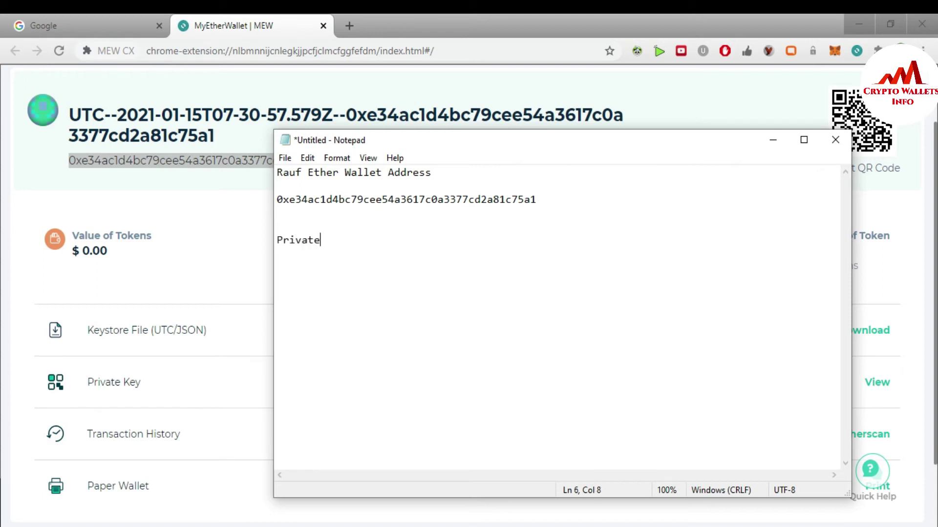
pyautogui.write(' Key')
pyautogui.press('Return')
pyautogui.press('Return')
pyautogui.press('Return')
# Copy the wallet's private key from MEW CX and paste it under the "Private Key" heading in Notepad.
pyautogui.click(214, 290)
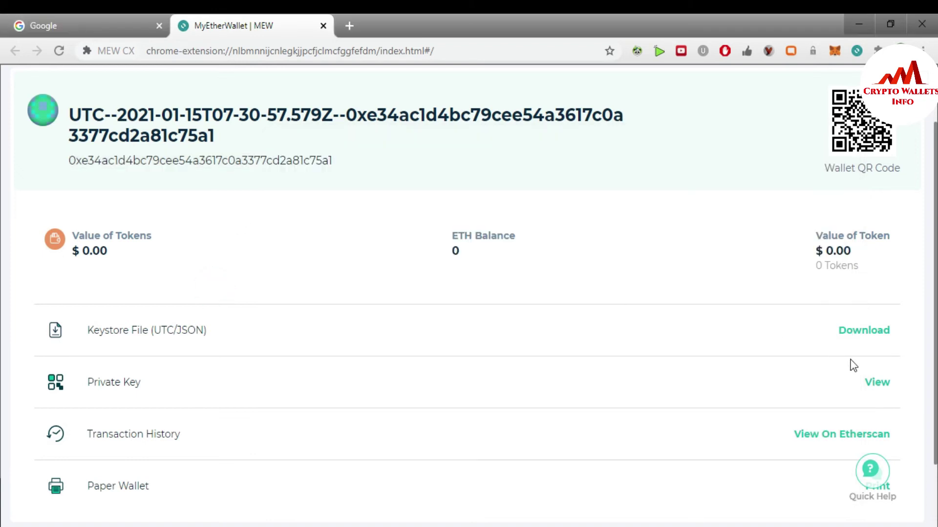
pyautogui.click(873, 386)
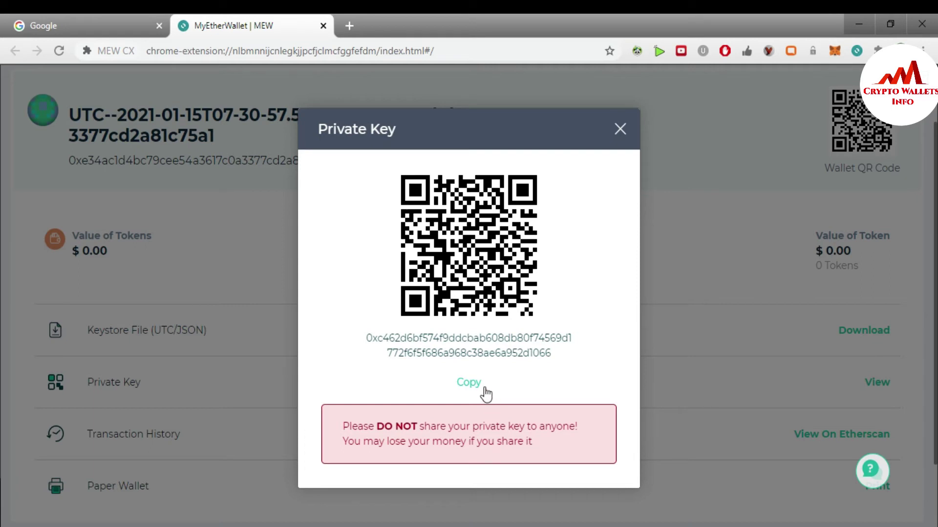
pyautogui.click(472, 384)
pyautogui.hotkey('alt', 'Tab')
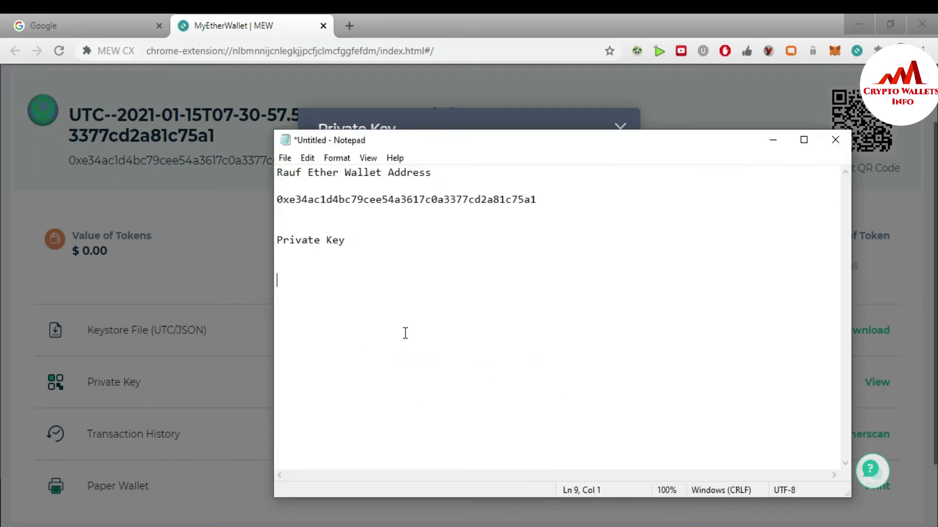
pyautogui.hotkey('ctrl', 'v')
# Add a long separator line of equals signs below the private key in the note.
pyautogui.press('Return')
pyautogui.press('Return')
pyautogui.press('Return')
pyautogui.write('====================================')
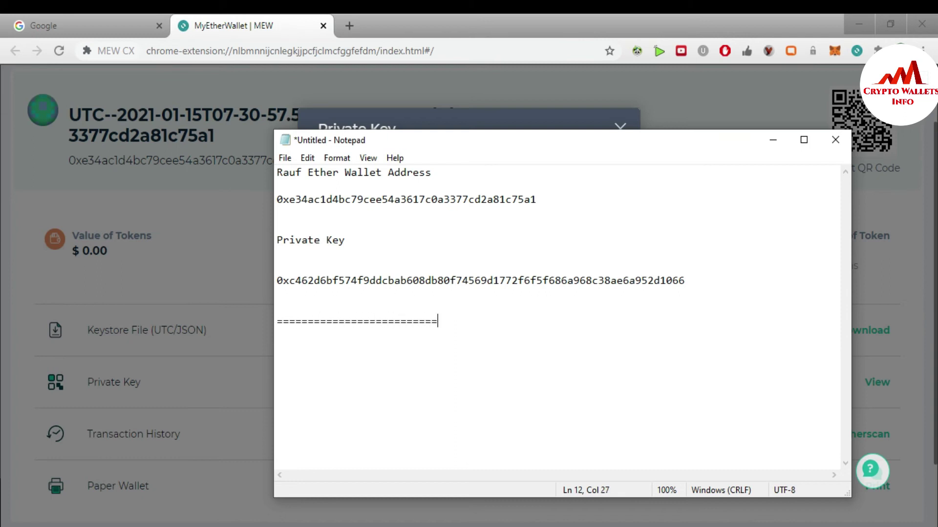
pyautogui.write('==============================================')
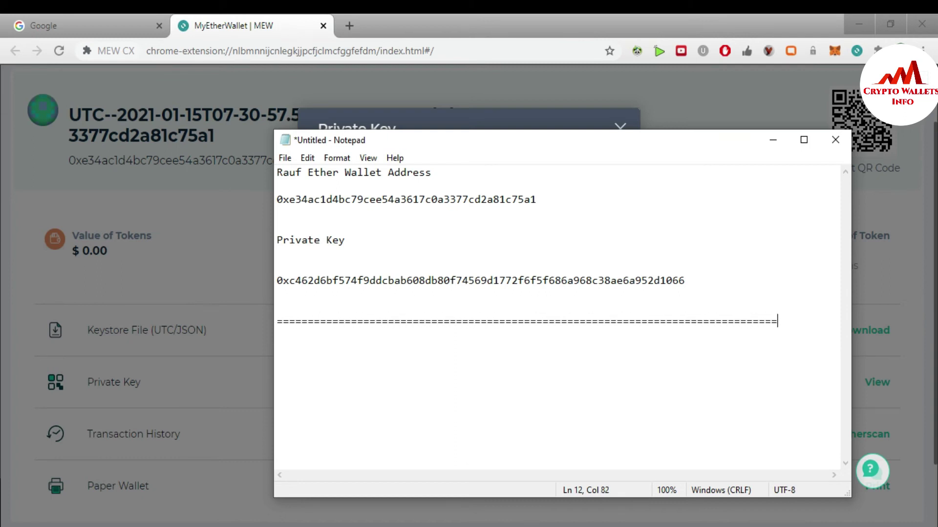
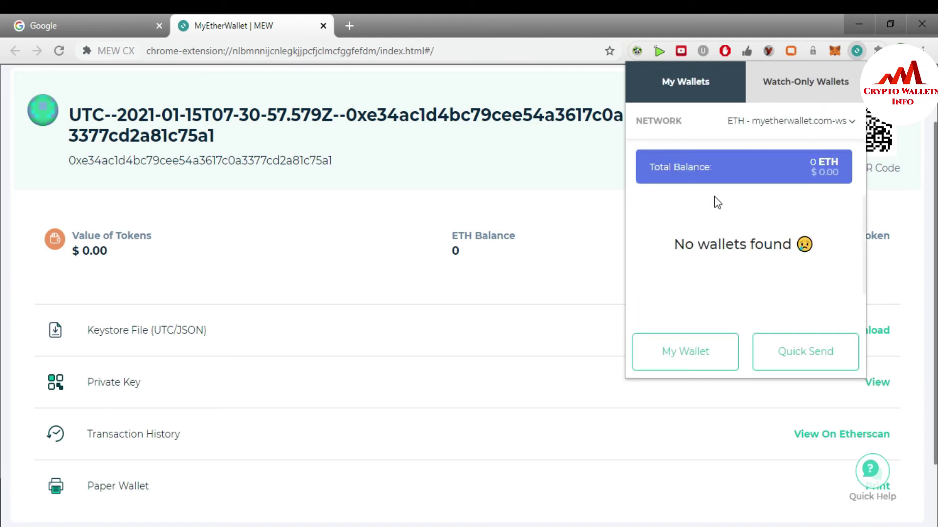
# Open the full My Wallets page in MEW CX and look through the listed wallets to find ETH 2 Wallet.
pyautogui.click(709, 349)
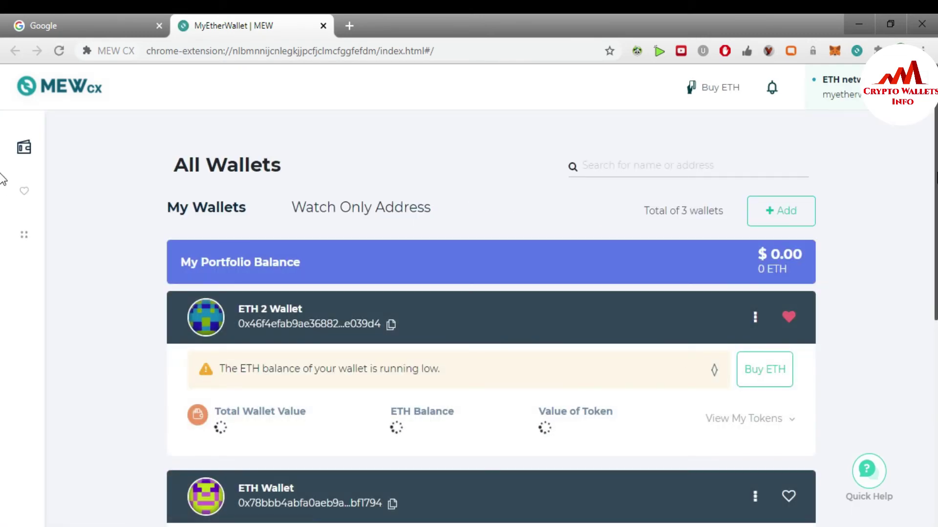
pyautogui.scroll(-8, 3, 235)
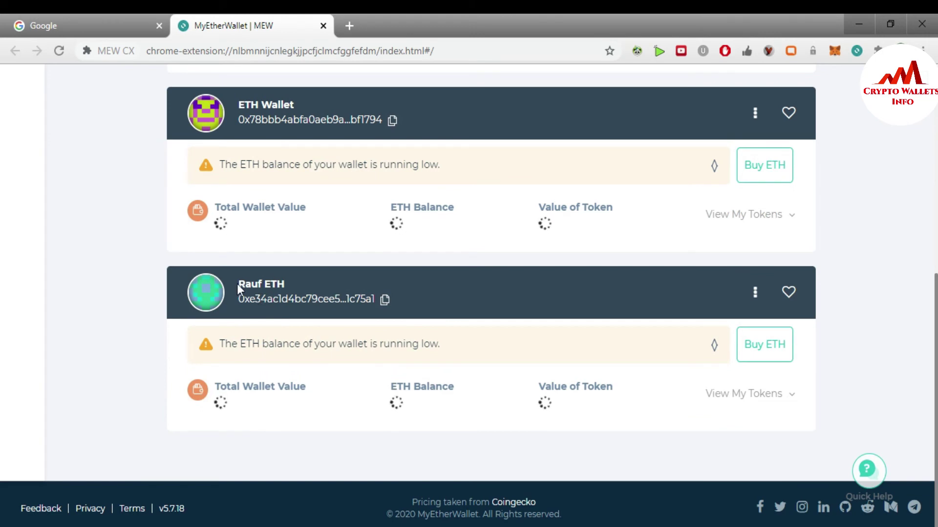
pyautogui.moveTo(240, 284); pyautogui.dragTo(284, 286)
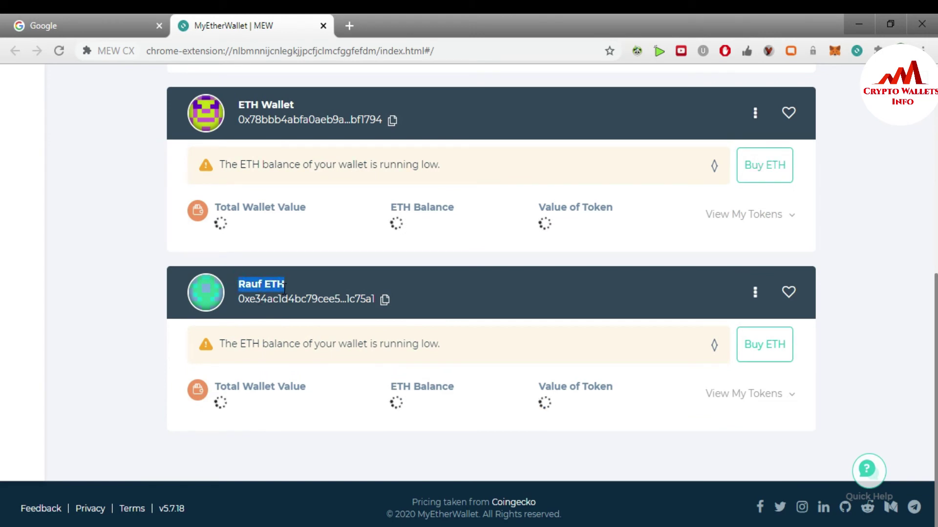
pyautogui.scroll(1, 2, 355)
pyautogui.scroll(2, 2, 347)
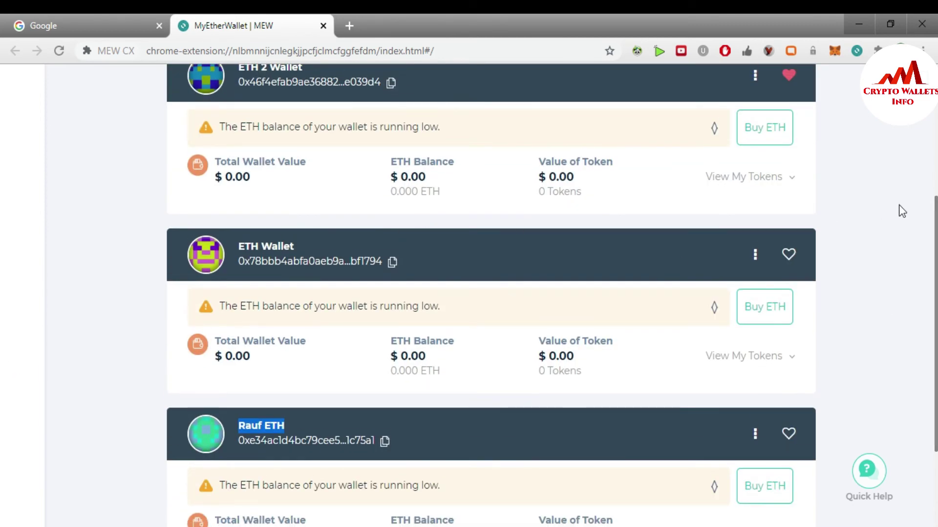
pyautogui.scroll(2, 3, 293)
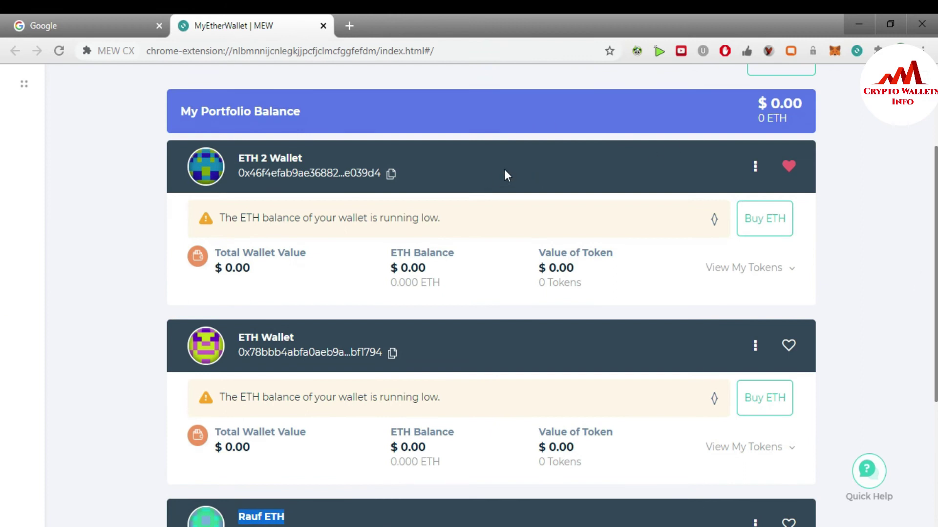
# View the wallet info of ETH 2 Wallet, entering the wallet password to unlock its details.
pyautogui.click(756, 169)
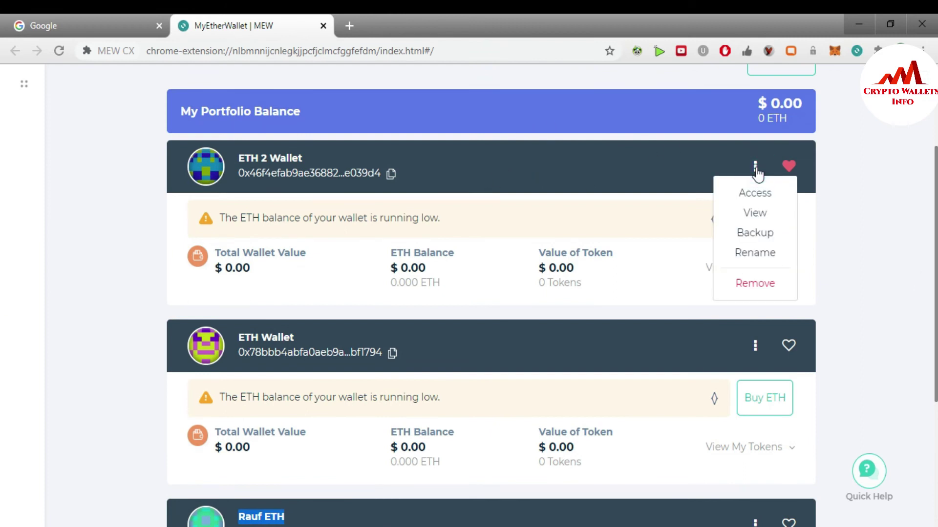
pyautogui.click(756, 212)
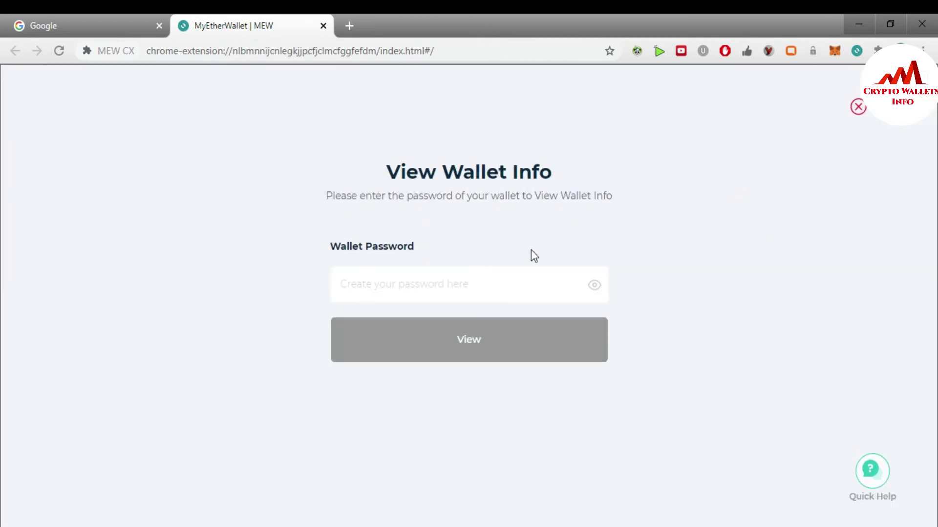
pyautogui.click(373, 285)
pyautogui.write('aaaaaaaaaaaaaa')
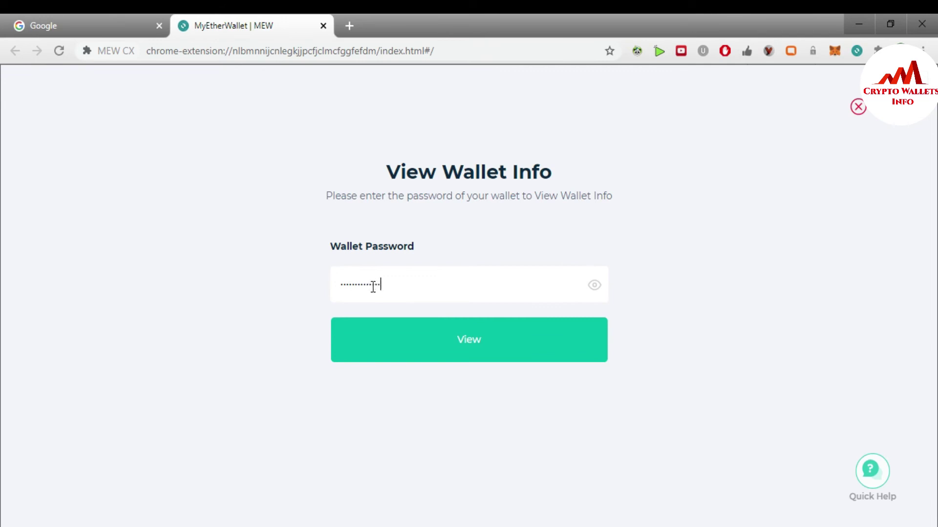
pyautogui.click(494, 356)
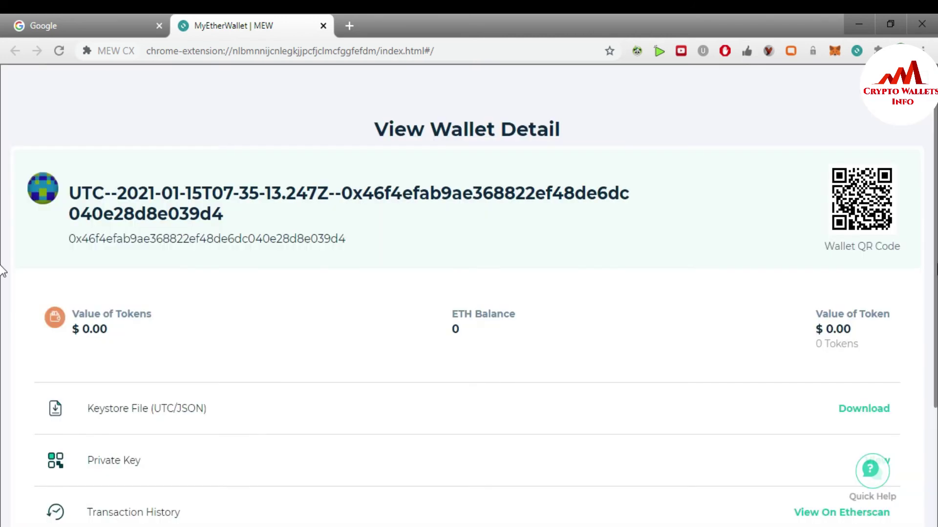
# Display the private key of ETH 2 Wallet from its details and copy it.
pyautogui.moveTo(2, 288); pyautogui.dragTo(928, 292)
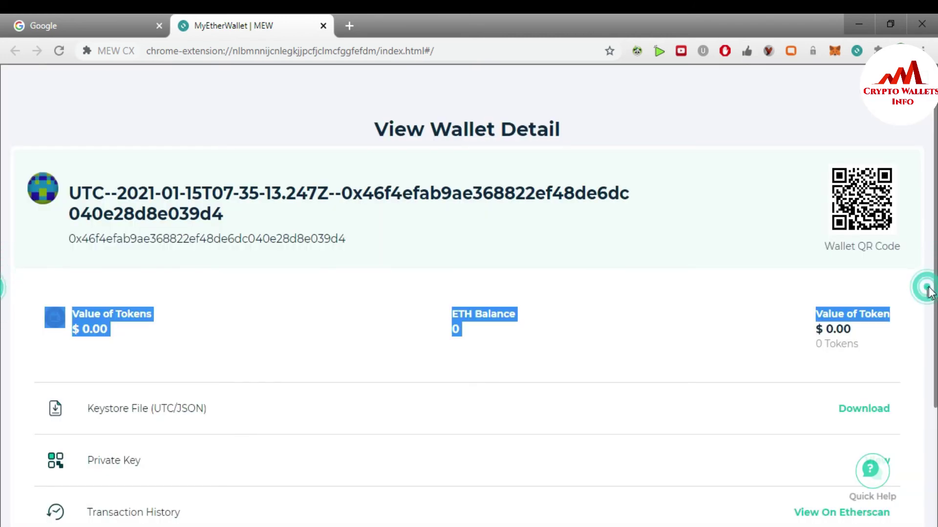
pyautogui.click(921, 299)
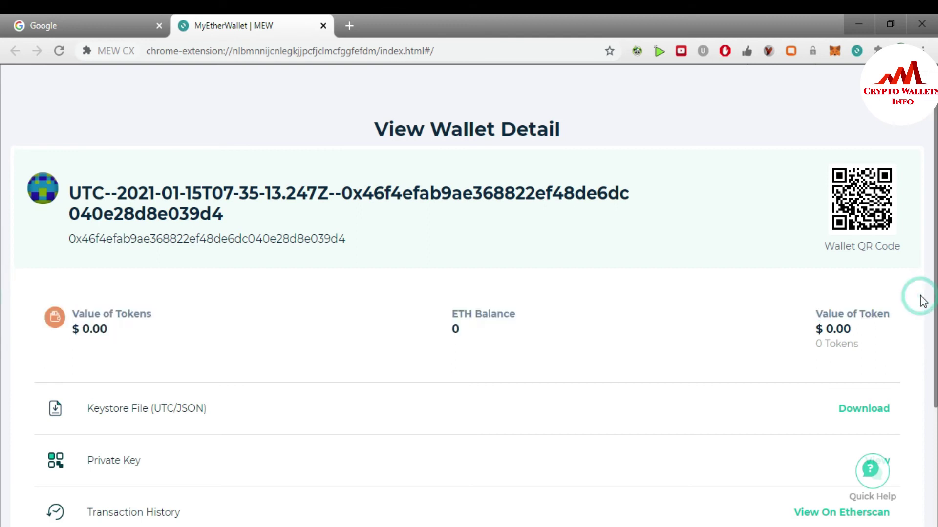
pyautogui.scroll(-2, 2, 298)
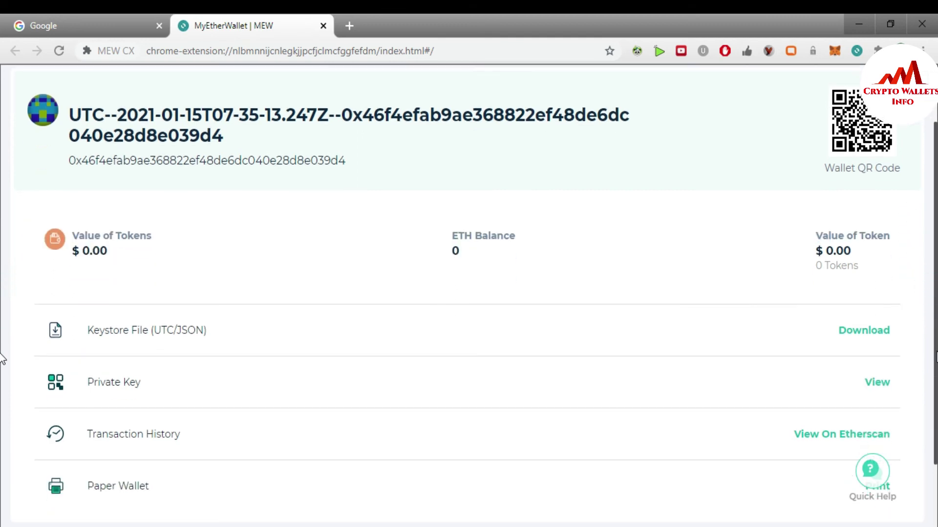
pyautogui.scroll(1, 2, 354)
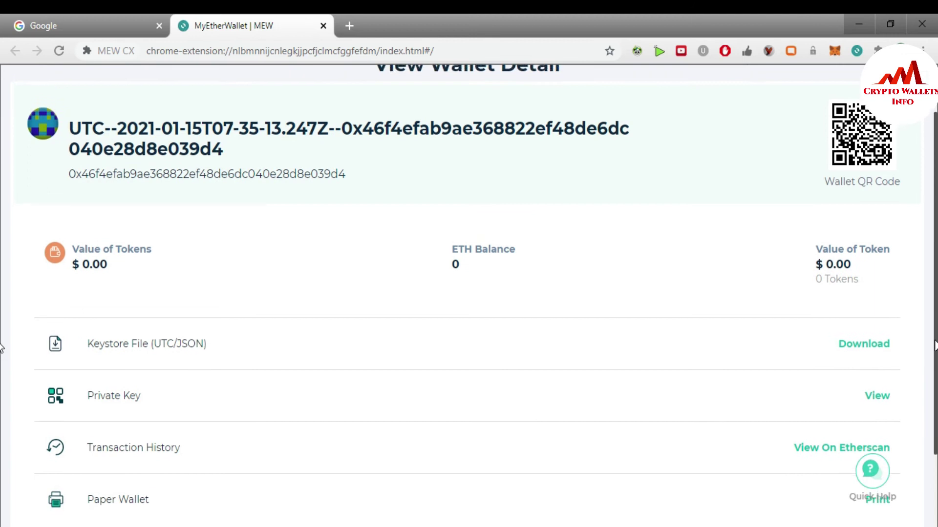
pyautogui.click(878, 404)
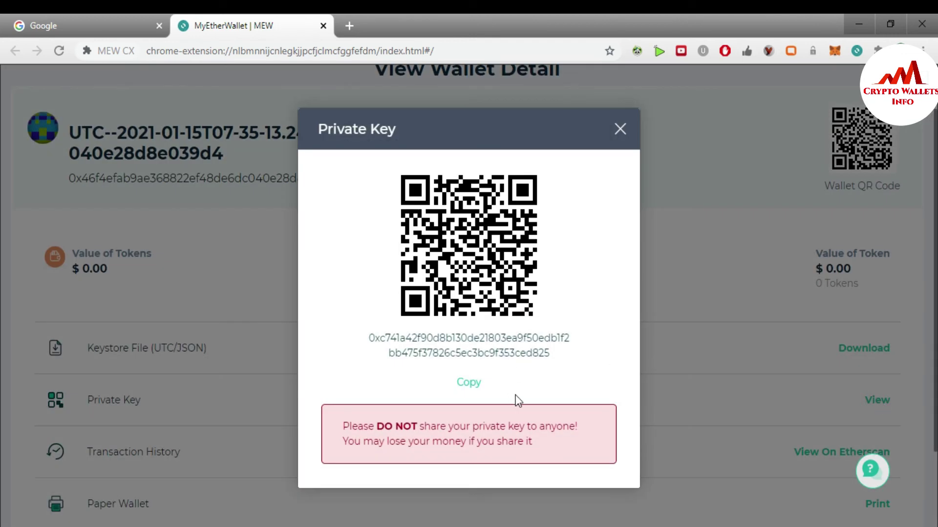
pyautogui.click(470, 384)
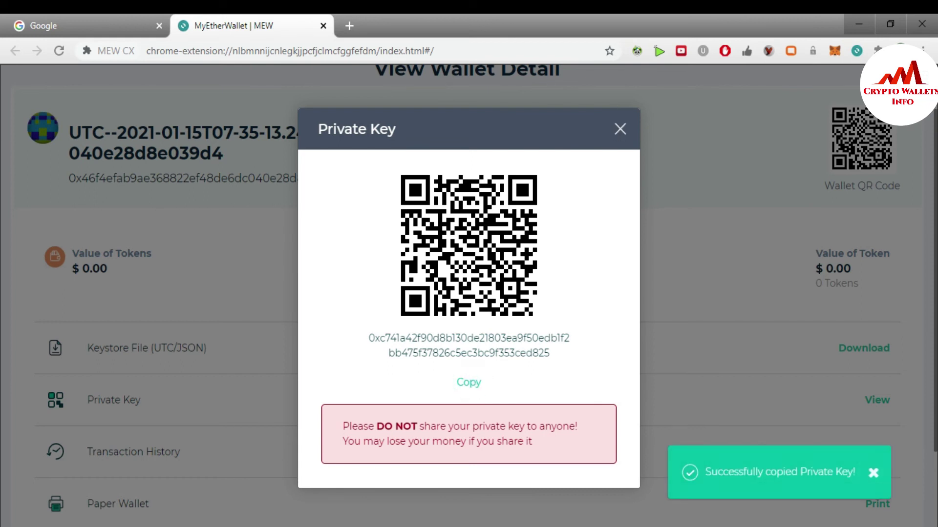
# Switch to Notepad and add the heading "Wallet ETH 2 Address" below the separator line.
pyautogui.hotkey('alt', 'Tab')
pyautogui.press('Return')
pyautogui.press('Return')
pyautogui.press('Return')
pyautogui.press('Return')
pyautogui.press('Return')
pyautogui.write('\\\\')
pyautogui.press('BackSpace')
pyautogui.press('BackSpace')
pyautogui.press('BackSpace')
pyautogui.press('BackSpace')
pyautogui.press('BackSpace')
pyautogui.write('Wallet ')
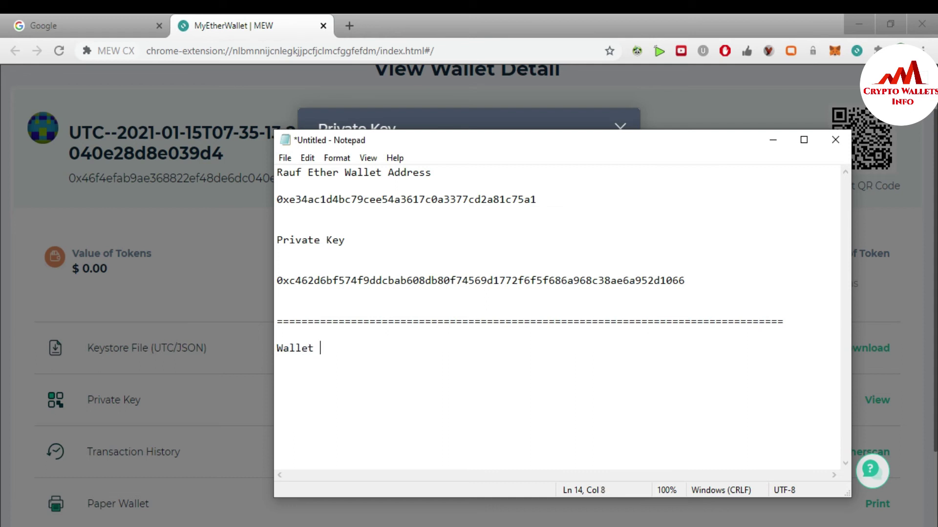
pyautogui.write('ETH')
pyautogui.press('BackSpace')
pyautogui.write('2')
pyautogui.press('Return')
pyautogui.press('Return')
pyautogui.press('Return')
pyautogui.press('BackSpace')
pyautogui.press('BackSpace')
pyautogui.press('BackSpace')
pyautogui.write('Ad')
pyautogui.press('BackSpace')
pyautogui.press('BackSpace')
pyautogui.write('Address')
# Leave blank lines under the address heading, add a "Private Key" heading, and paste the copied private key below it.
pyautogui.press('Return')
pyautogui.press('Return')
pyautogui.press('Return')
pyautogui.press('Return')
pyautogui.press('Return')
pyautogui.press('Return')
pyautogui.write('Private Key')
pyautogui.press('Return')
pyautogui.press('Return')
pyautogui.hotkey('ctrl', 'v')
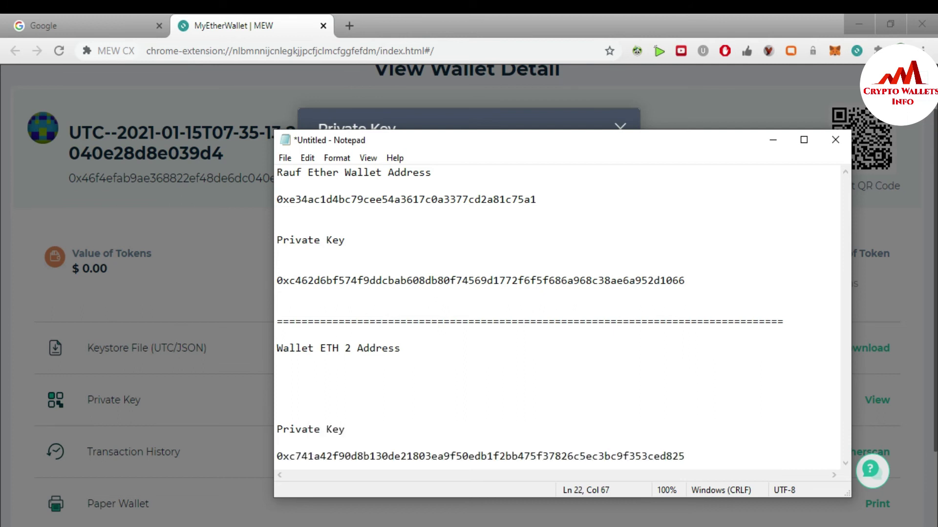
# Minimize Notepad, close the private key display, and copy the ETH 2 Wallet address from the wallet details.
pyautogui.click(764, 138)
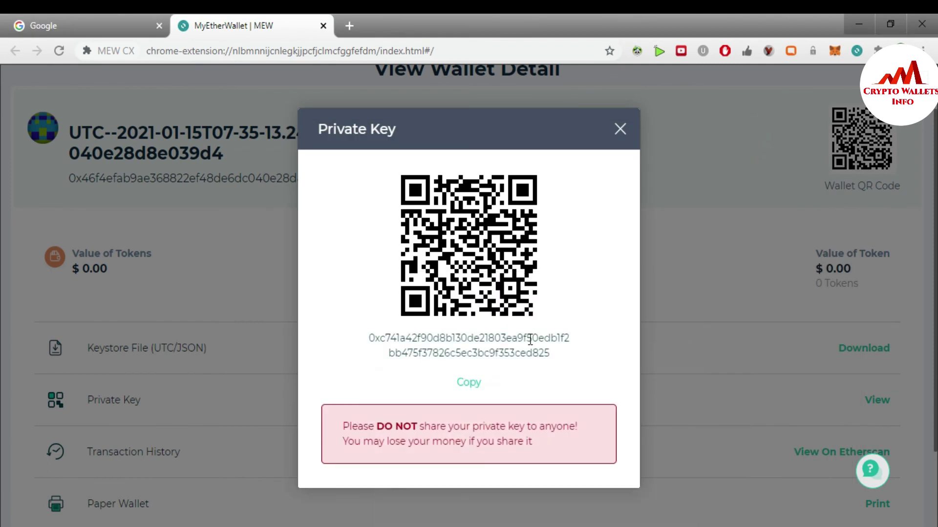
pyautogui.click(619, 129)
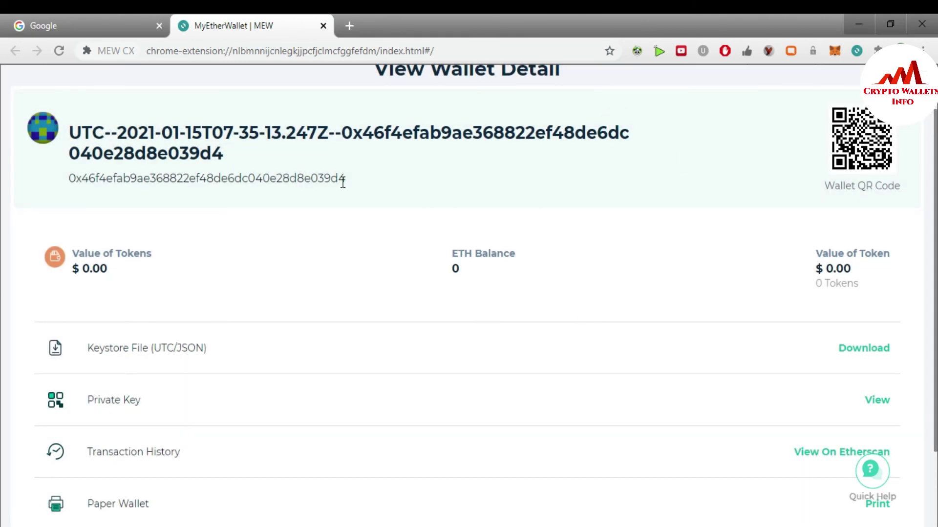
pyautogui.moveTo(345, 179); pyautogui.dragTo(70, 179)
pyautogui.hotkey('ctrl', 'c')
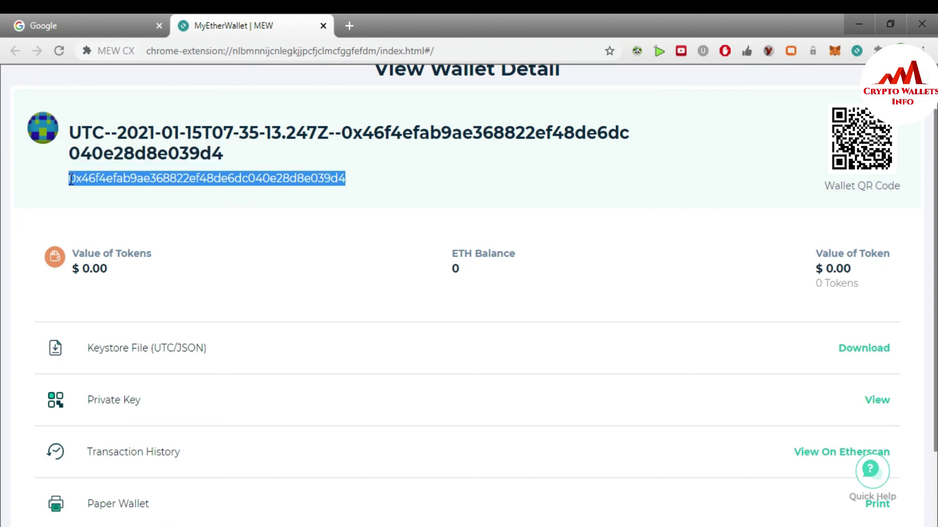
# Return to Notepad and paste the wallet address under the "Wallet ETH 2 Address" heading, after blank lines.
pyautogui.hotkey('alt', 'Tab')
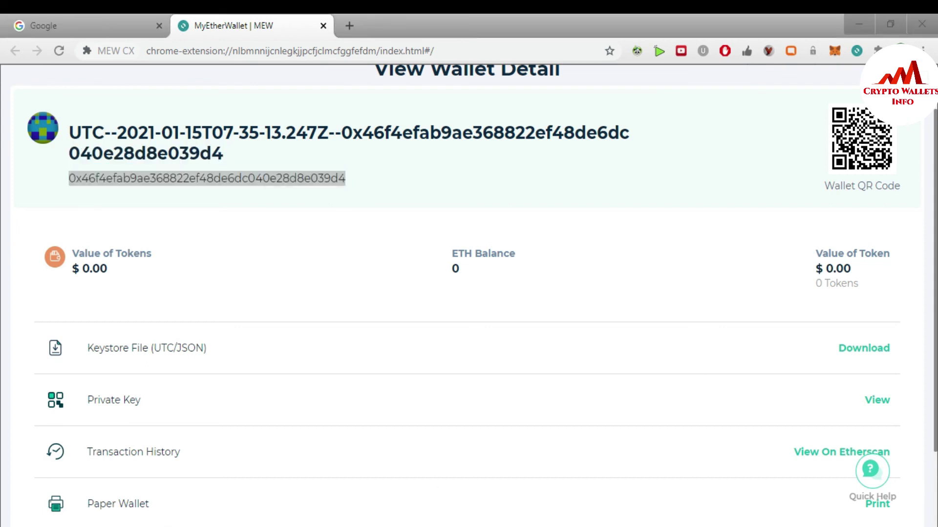
pyautogui.click(408, 346)
pyautogui.press('Return')
pyautogui.press('Return')
pyautogui.press('Return')
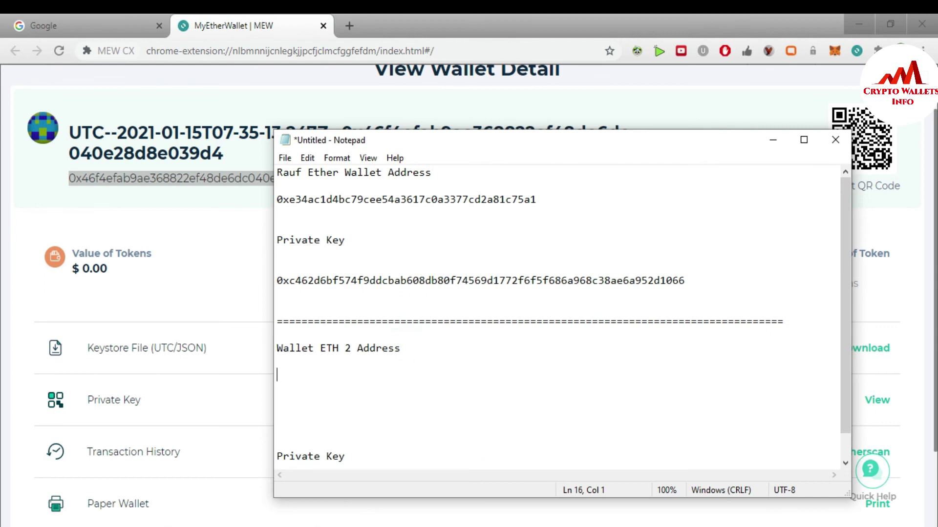
pyautogui.hotkey('ctrl', 'v')
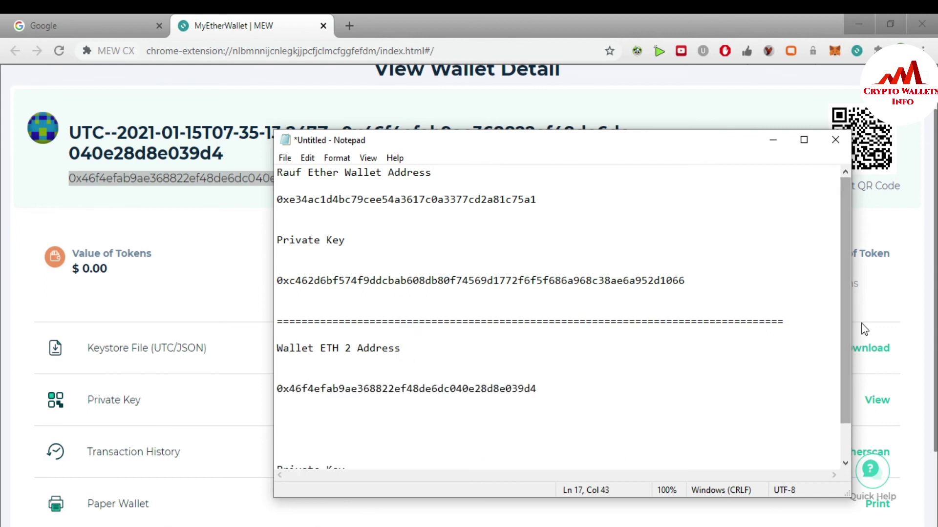
# Remove surplus blank lines between the ETH 2 Wallet address and the "Private Key" heading in the note.
pyautogui.scroll(-1, 845, 323)
pyautogui.click(282, 415)
pyautogui.press('BackSpace')
pyautogui.press('BackSpace')
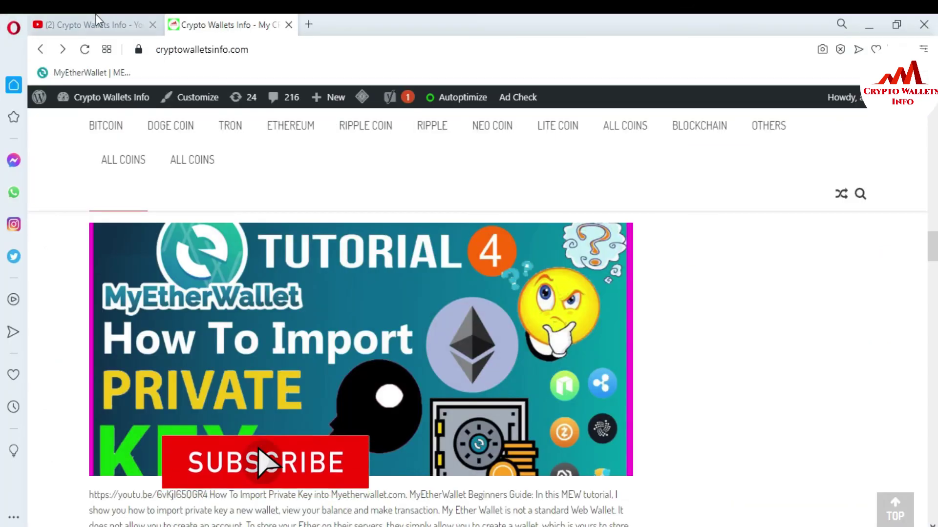
pyautogui.click(96, 15)
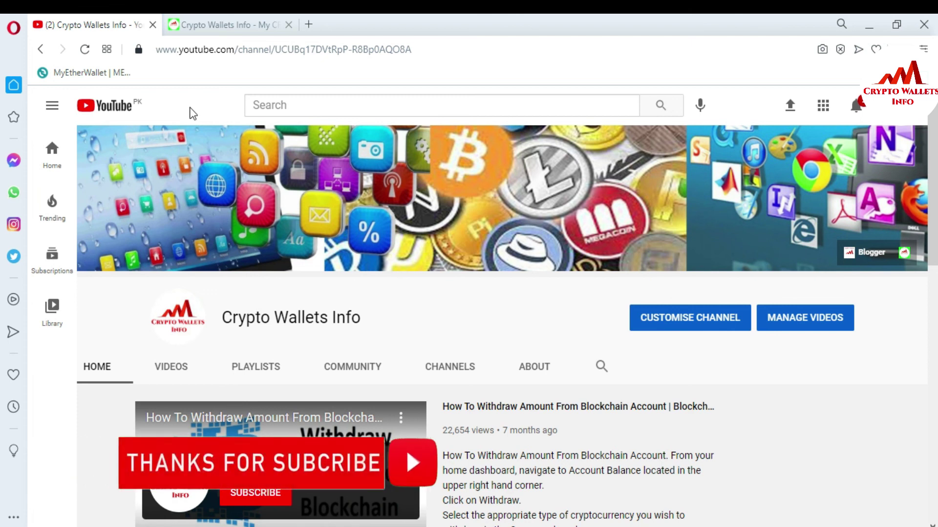
pyautogui.click(242, 22)
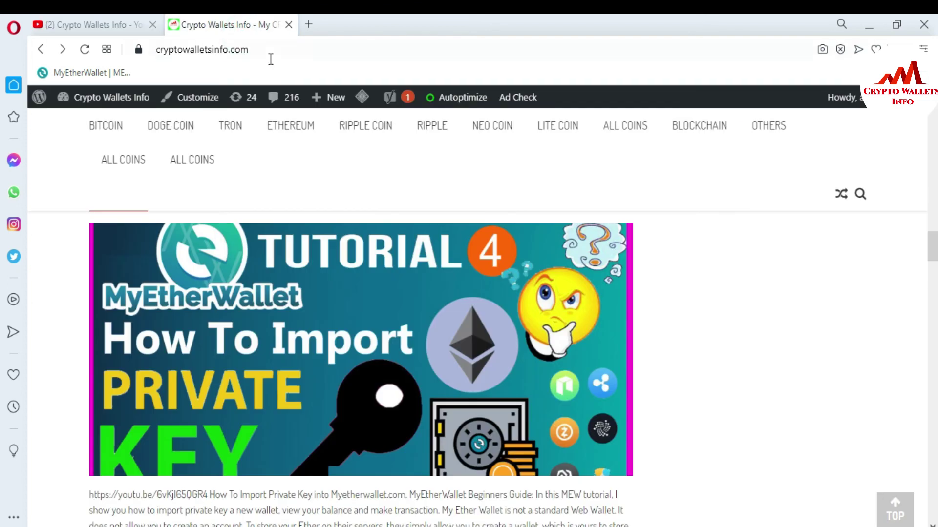